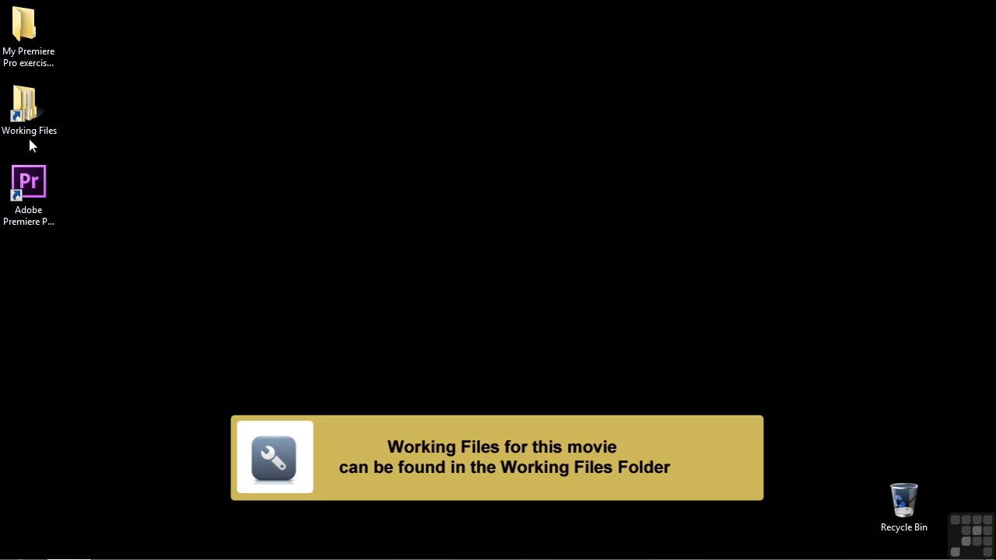
Open the project 1803-normalize and samples.prproj from the projects folder of the working files.
double_click(346, 278)
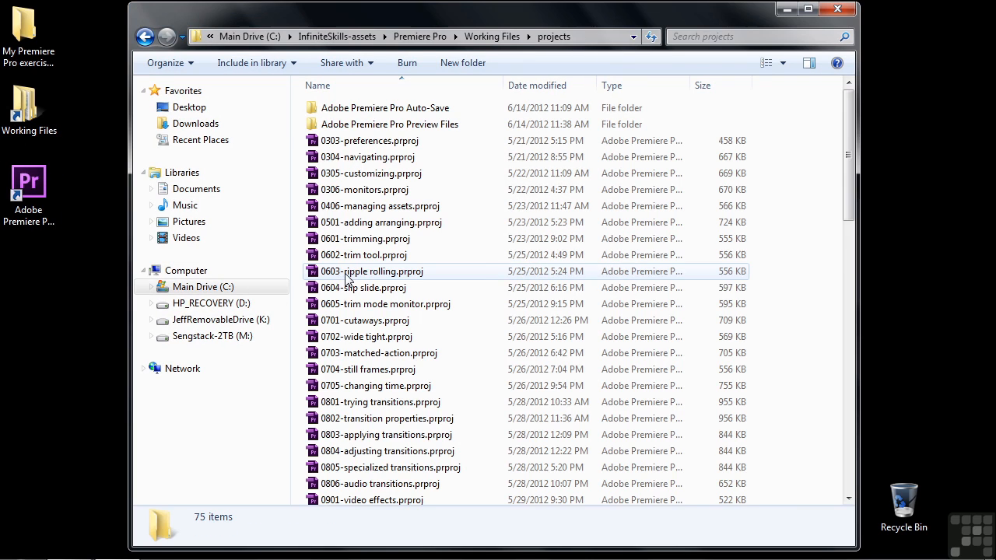
drag(849, 192, 849, 479)
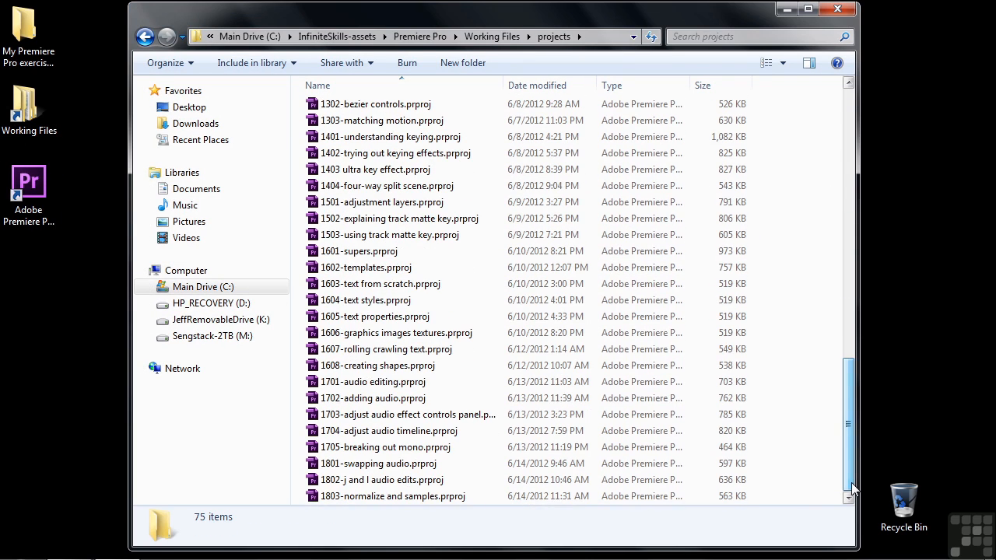
click(348, 498)
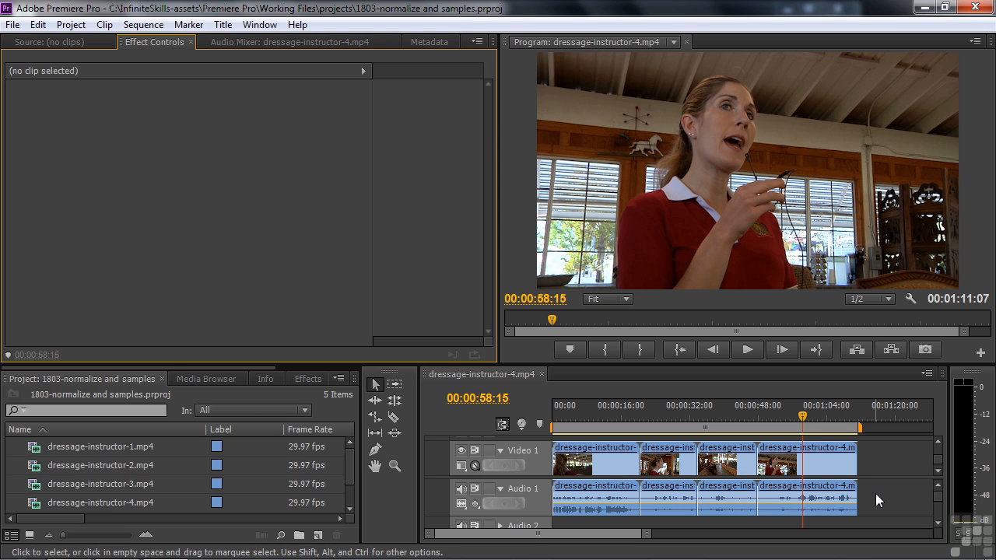
Increase the height of the Audio 1 track and enlarge the timeline area to show the Video 1 and Audio 1 clips together.
drag(938, 477, 939, 433)
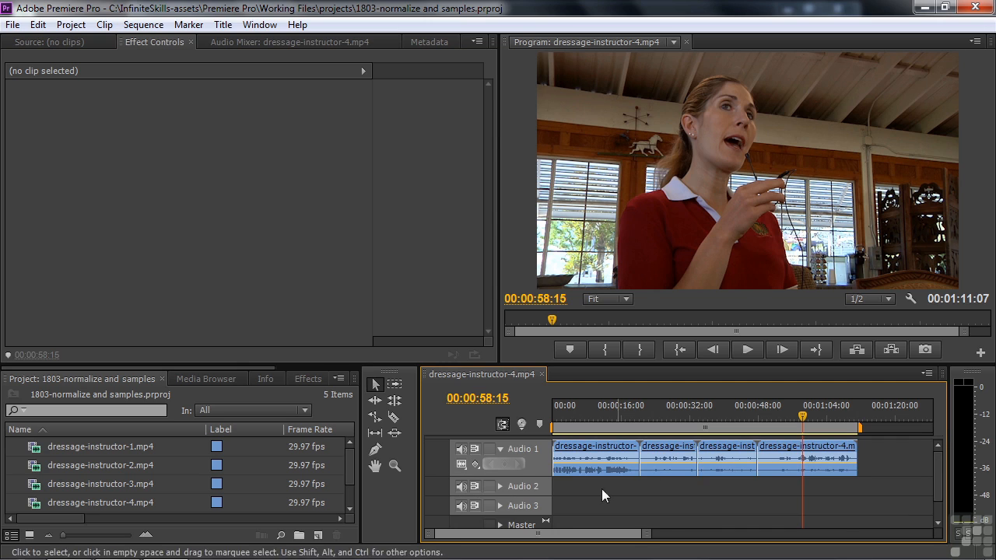
drag(539, 515, 539, 530)
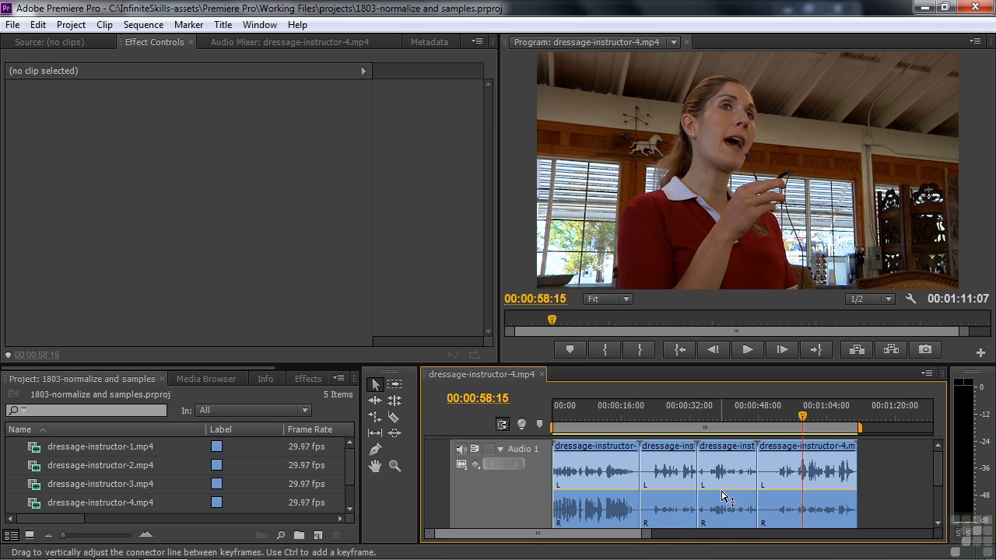
mouse_move(722, 492)
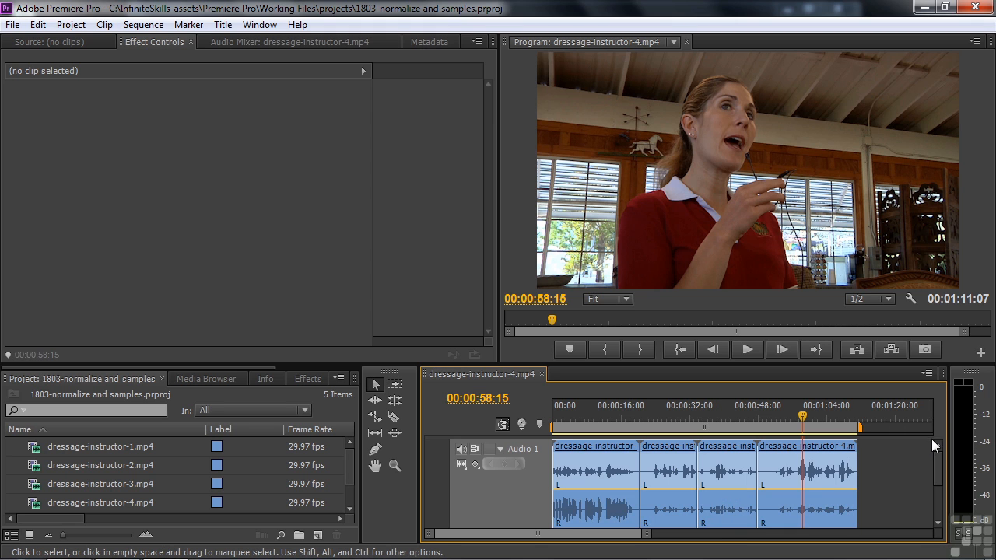
drag(929, 365, 926, 299)
drag(940, 373, 939, 426)
Try normalizing all peaks of the four stereo sequence clips to -3 dB with Audio Gain, and undo the gain change.
drag(899, 481, 640, 400)
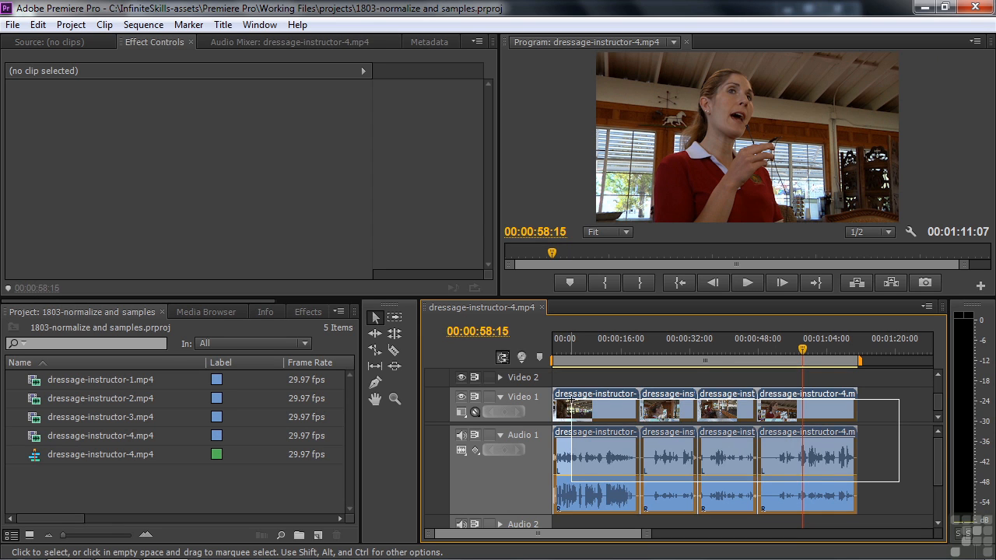
right_click(625, 412)
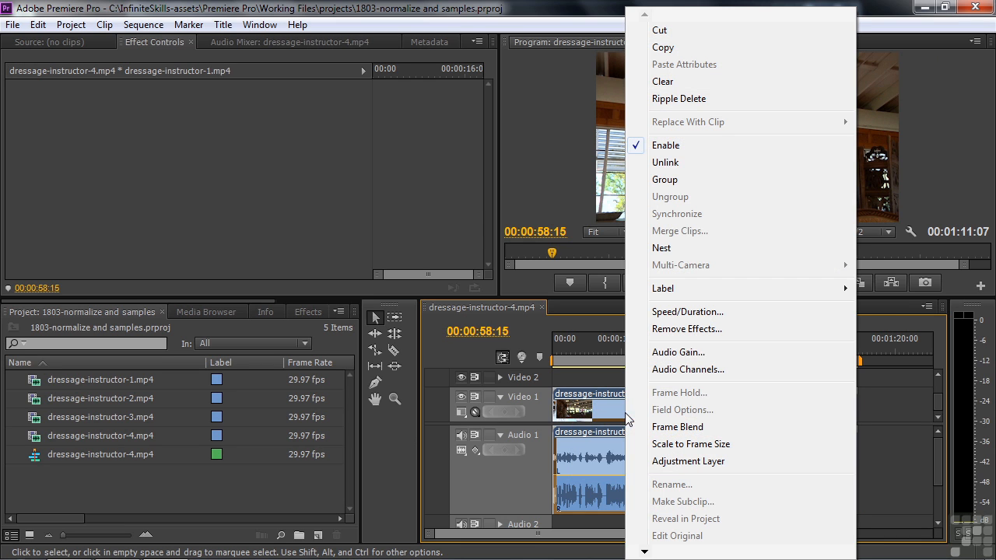
click(693, 353)
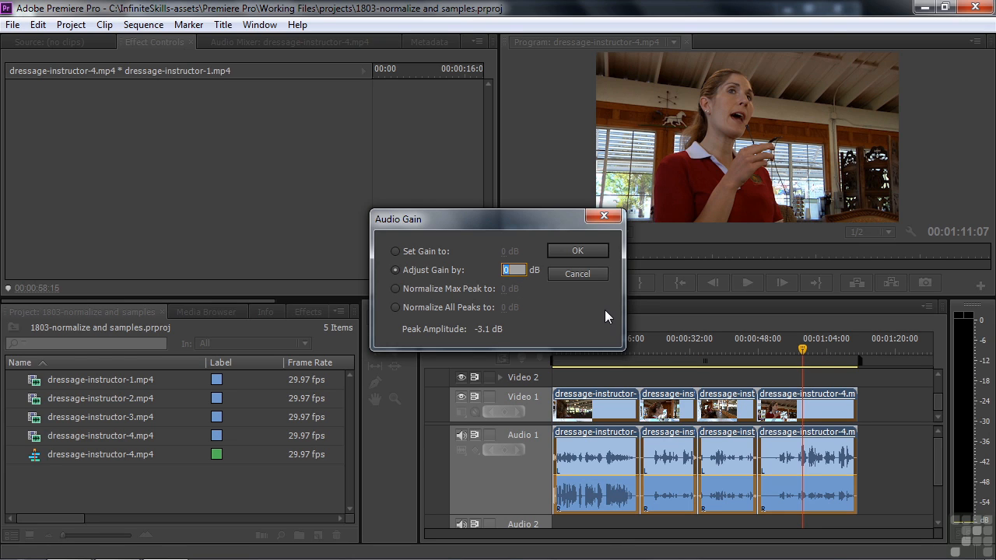
click(395, 308)
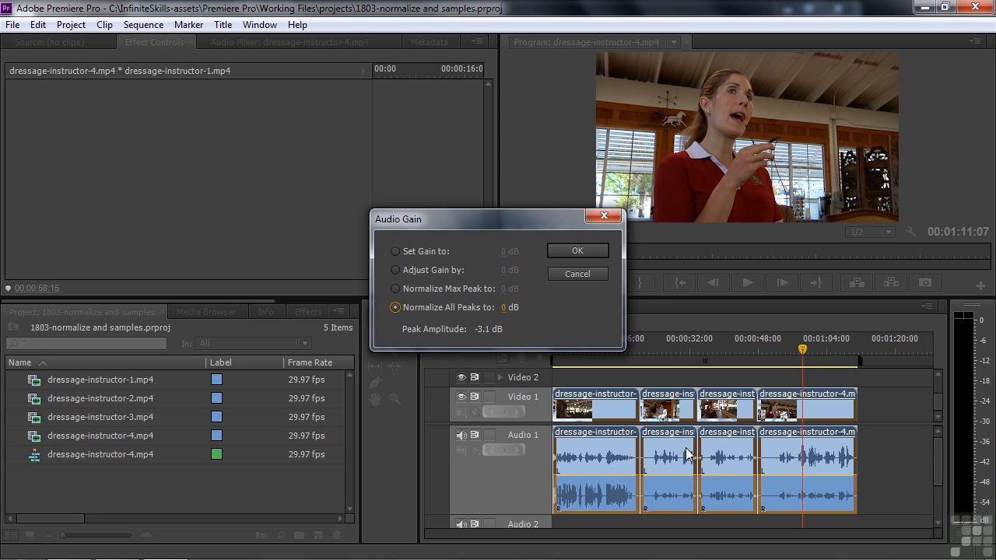
click(501, 308)
text(-3)
click(578, 317)
click(587, 252)
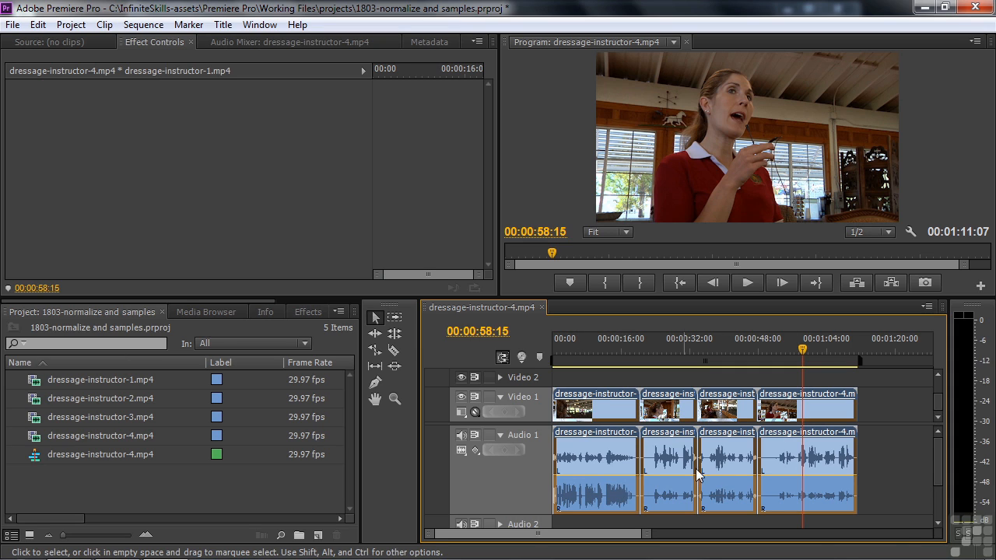
mouse_move(823, 454)
key(ctrl+z)
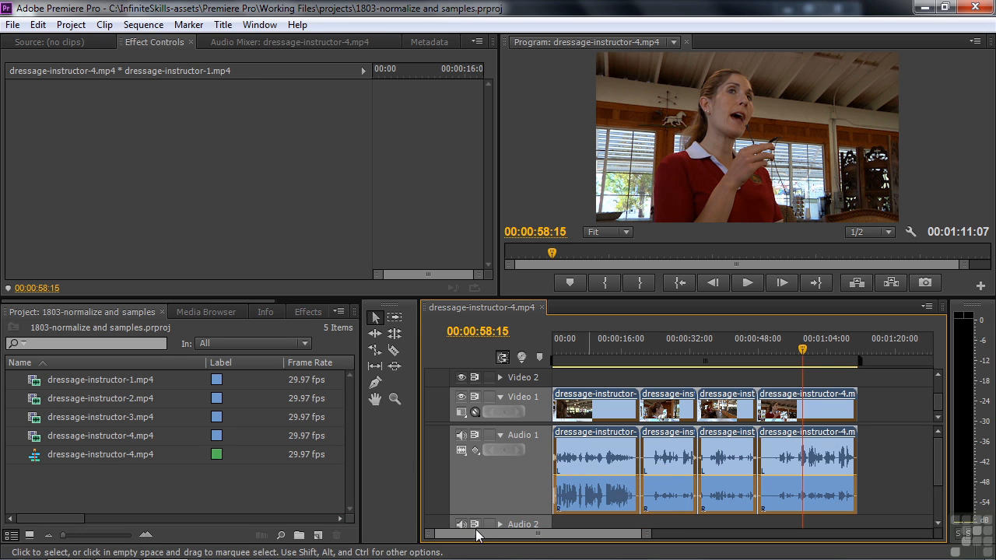
Break out the audio of the source clips dressage-instructor-1.mp4 and dressage-instructor-2.mp4 to mono.
click(44, 380)
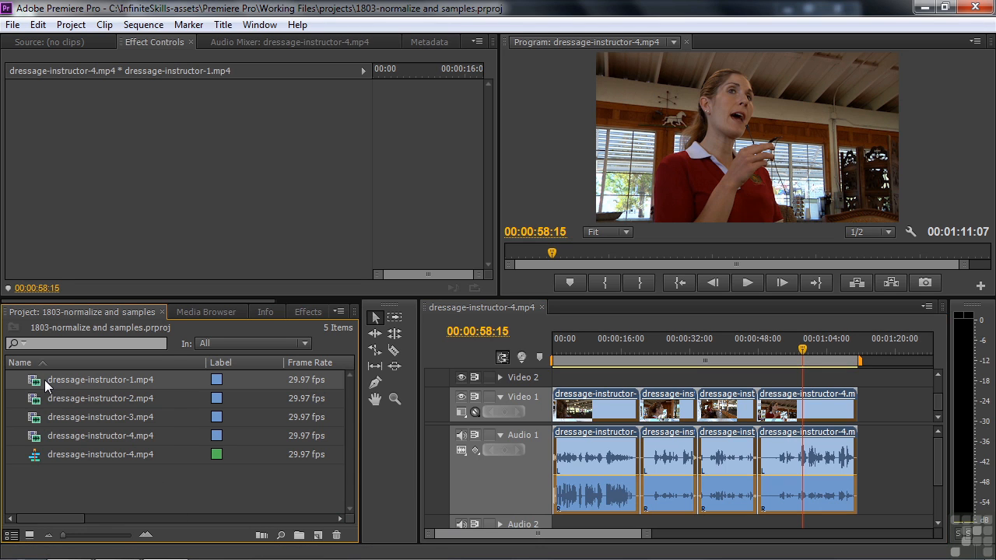
click(104, 24)
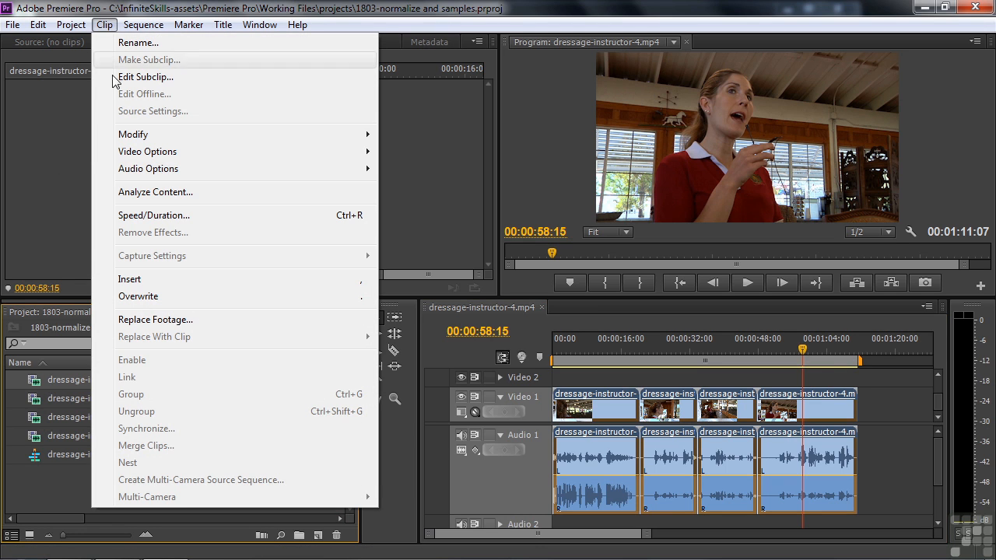
mouse_move(136, 170)
click(428, 187)
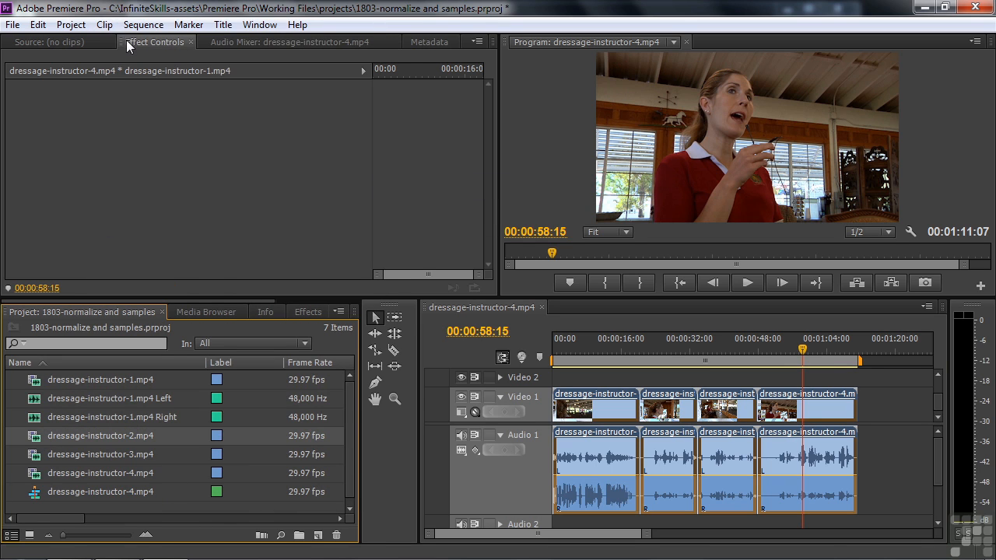
click(104, 25)
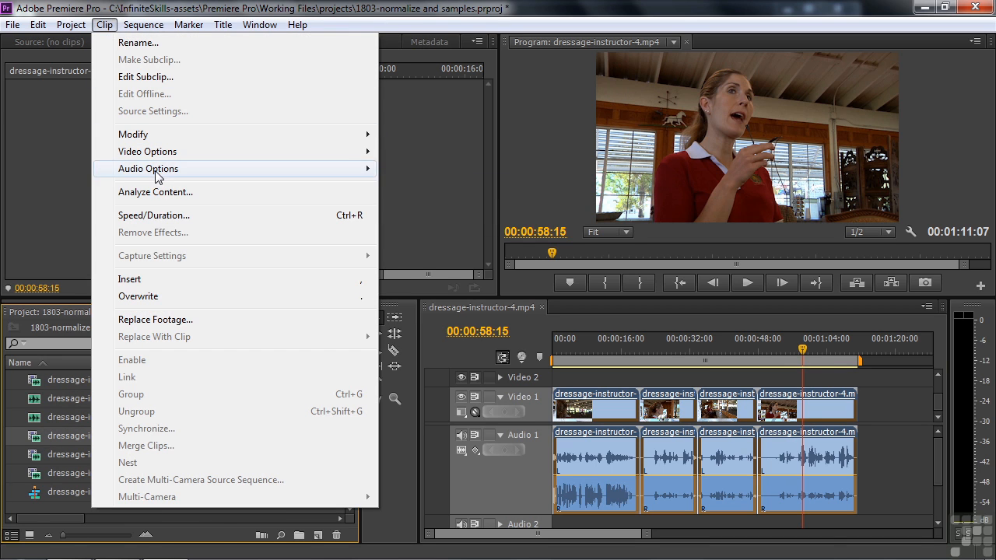
mouse_move(327, 172)
click(389, 186)
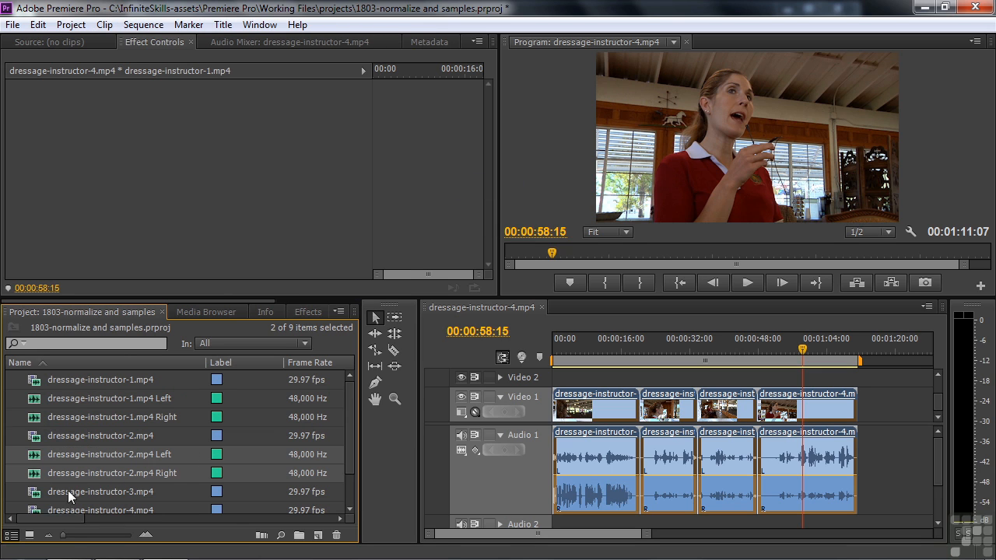
Break out the audio of the source clips dressage-instructor-3.mp4 and dressage-instructor-4.mp4 to mono.
click(37, 498)
click(104, 24)
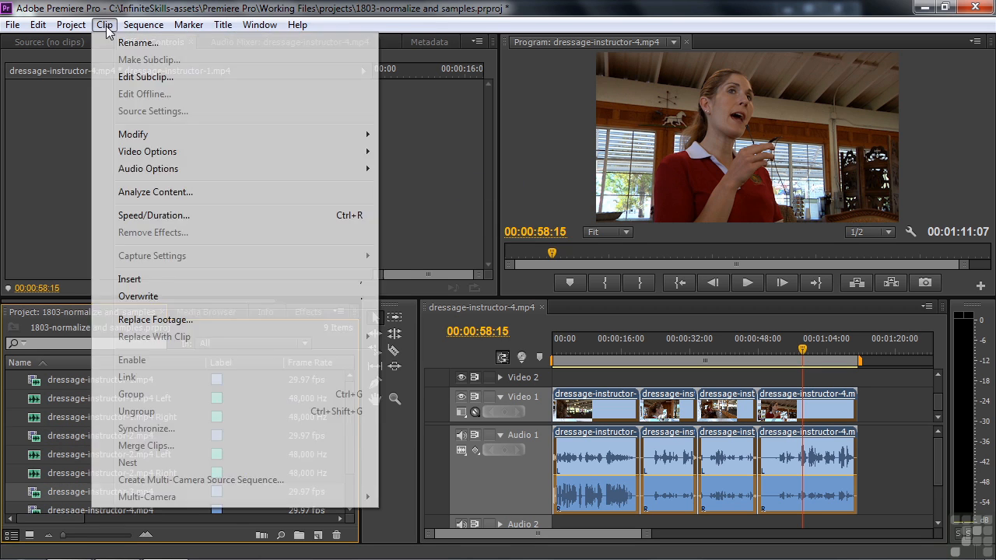
mouse_move(195, 169)
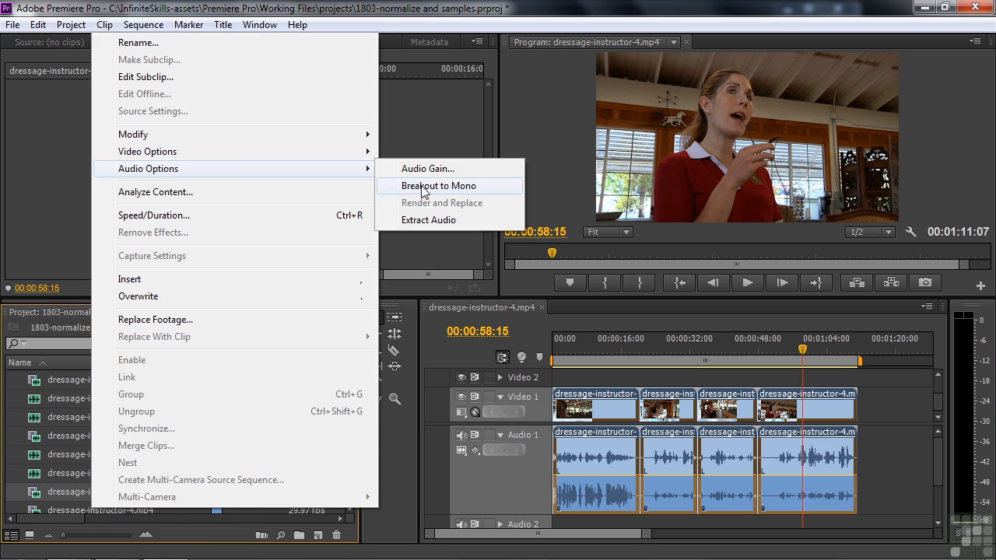
click(389, 188)
drag(349, 435, 344, 484)
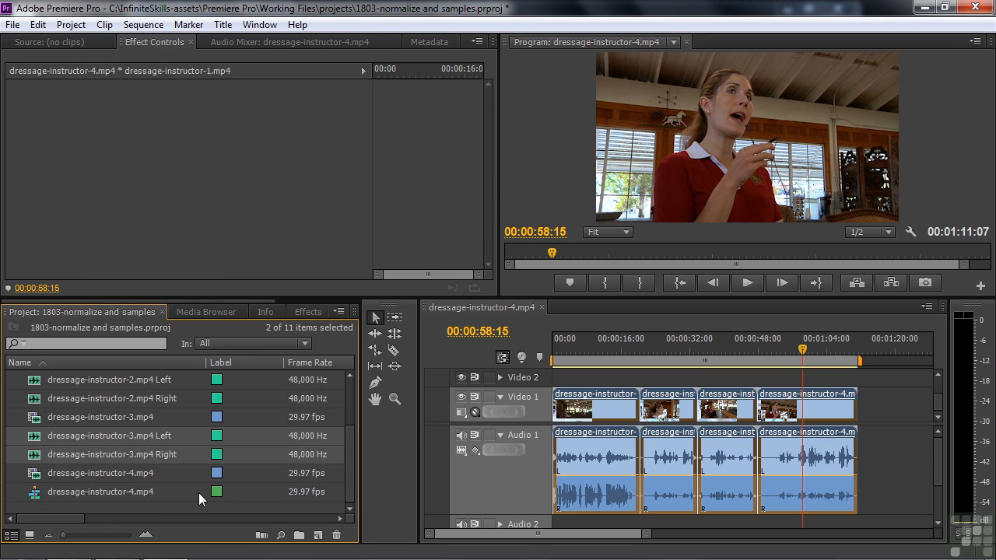
click(35, 473)
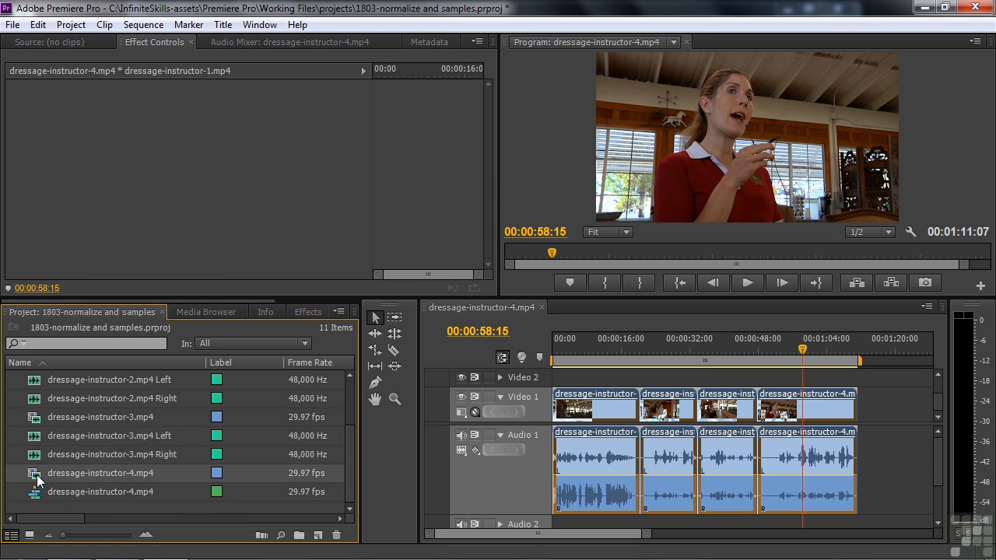
click(104, 25)
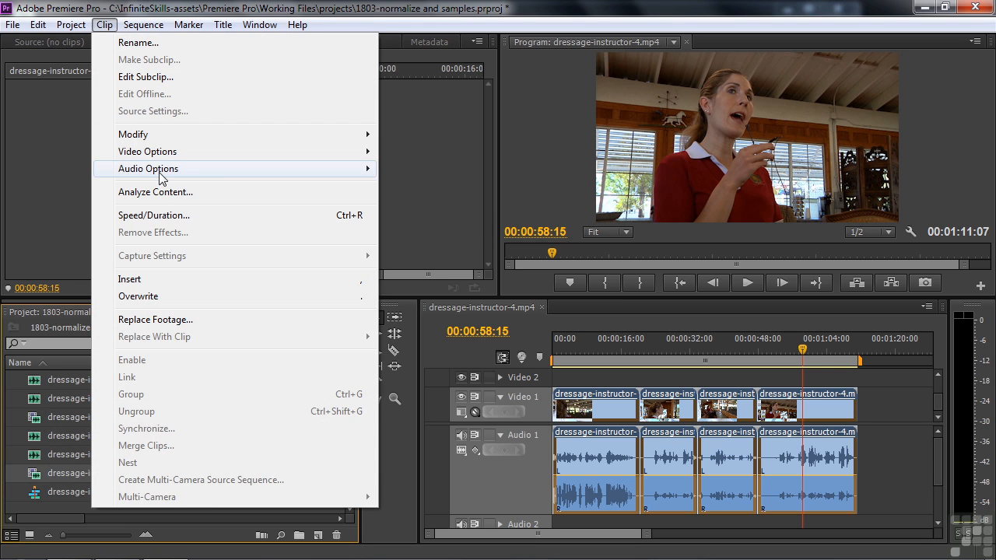
mouse_move(160, 171)
click(406, 187)
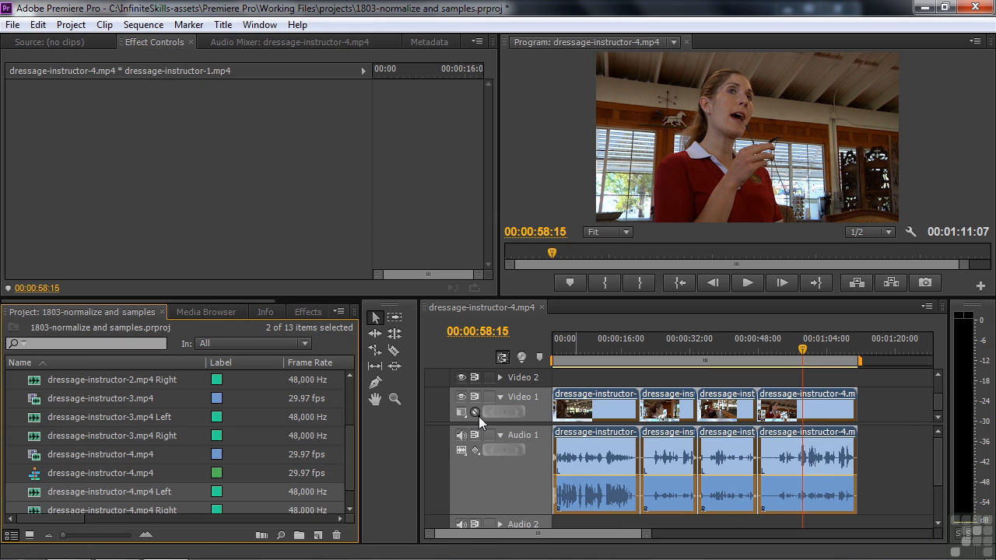
Deselect the sequence clips and overwrite the first two Audio 1 clips with dressage-instructor-1.mp4 Right and dressage-instructor-2.mp4 Right.
drag(349, 455, 363, 418)
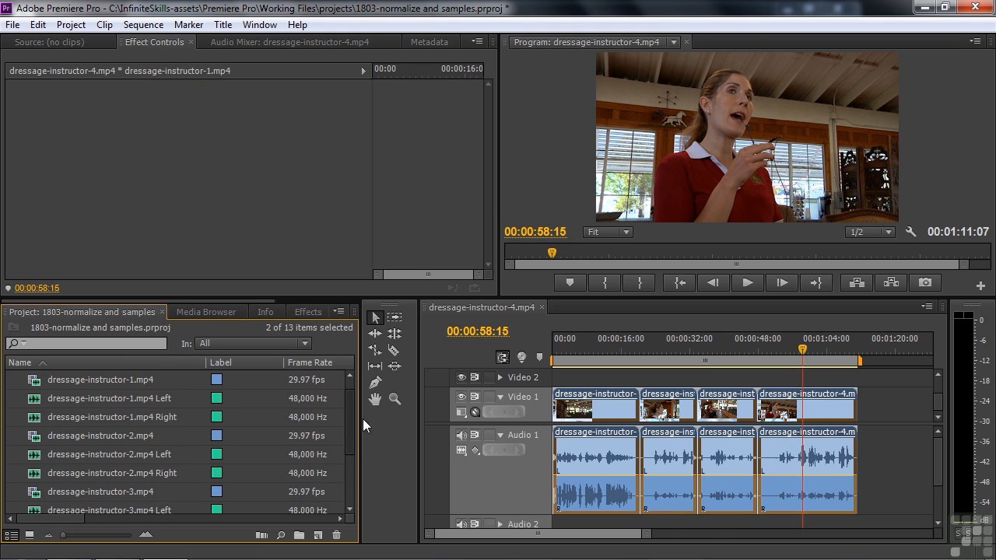
click(773, 502)
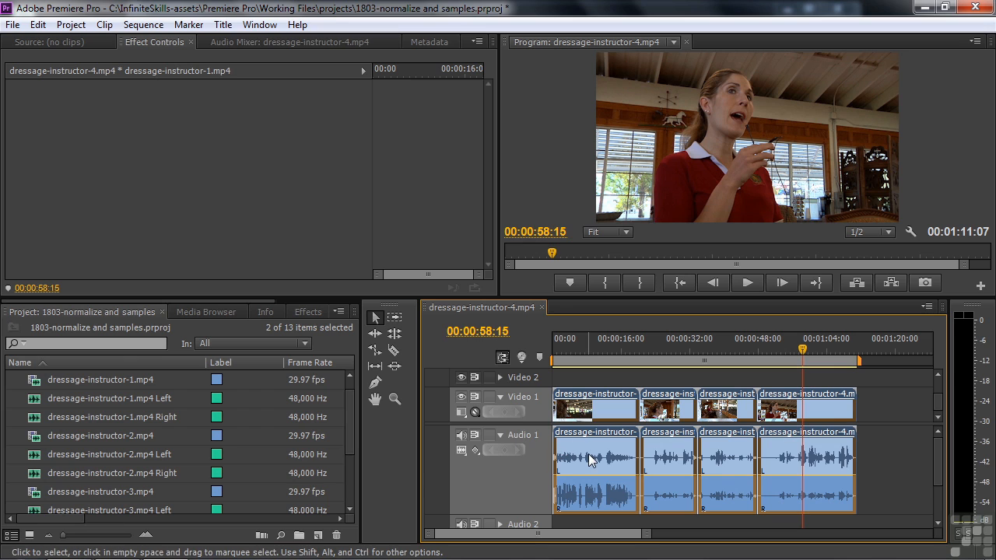
key(ctrl+shift+a)
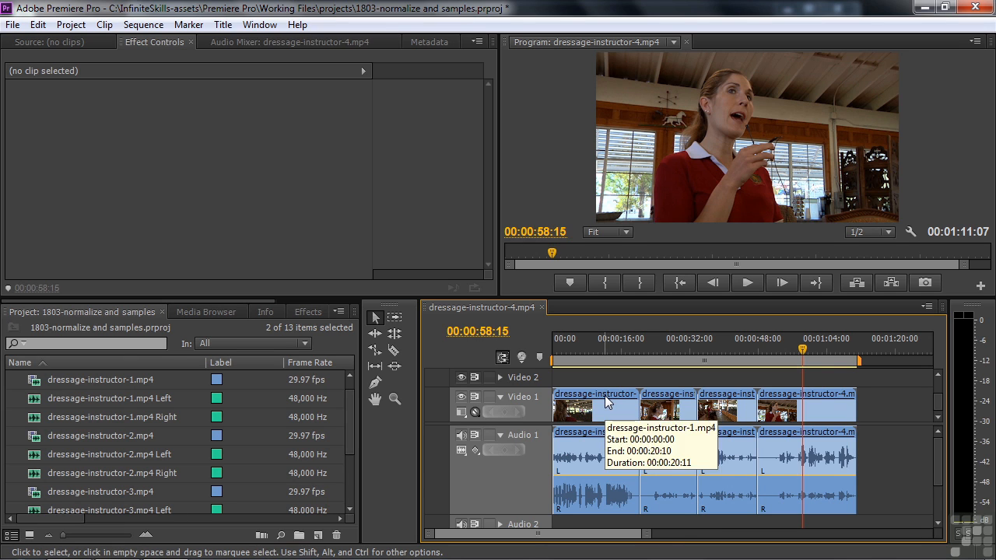
drag(36, 421, 576, 467)
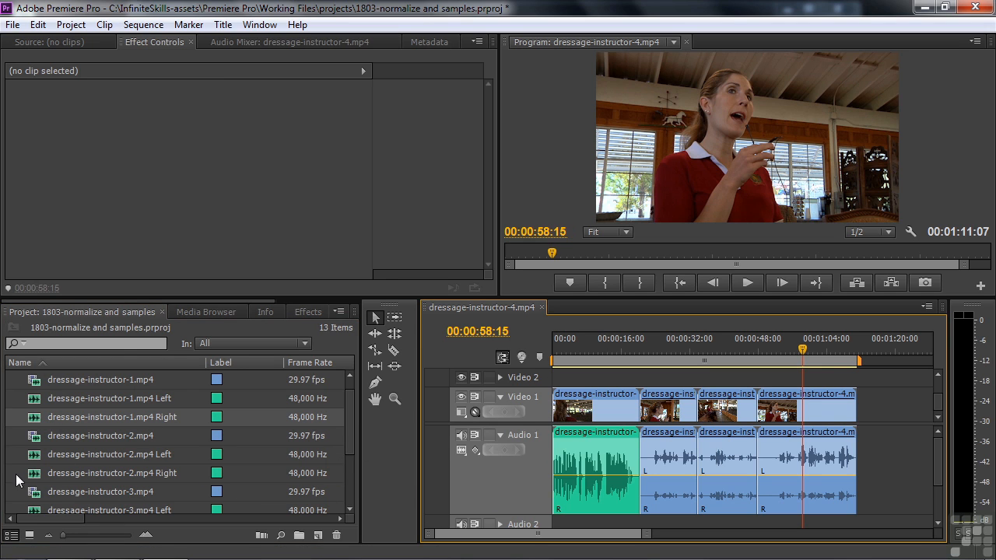
drag(31, 473, 642, 508)
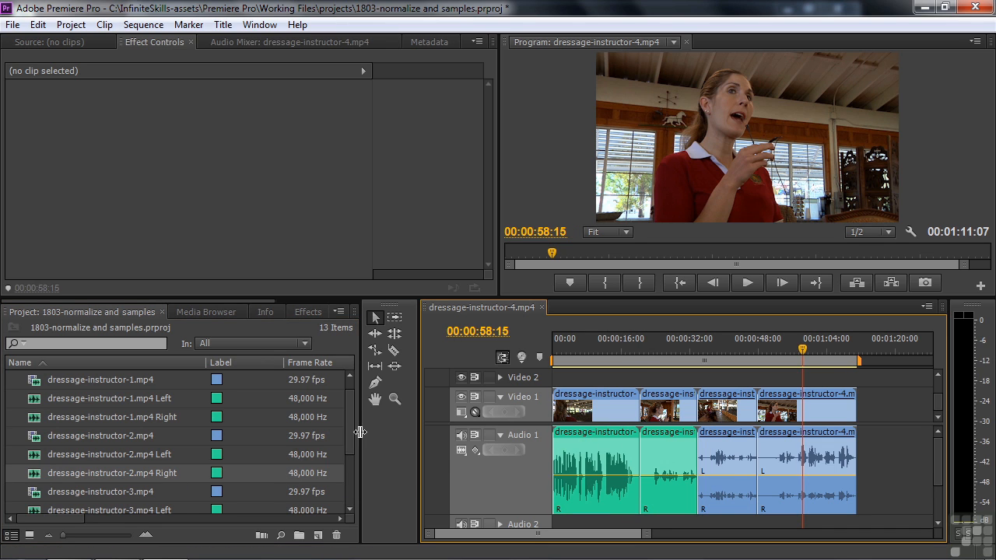
Overwrite the third and fourth Audio 1 clips with dressage-instructor-3.mp4 Right and dressage-instructor-4.mp4 Right.
drag(351, 433, 348, 471)
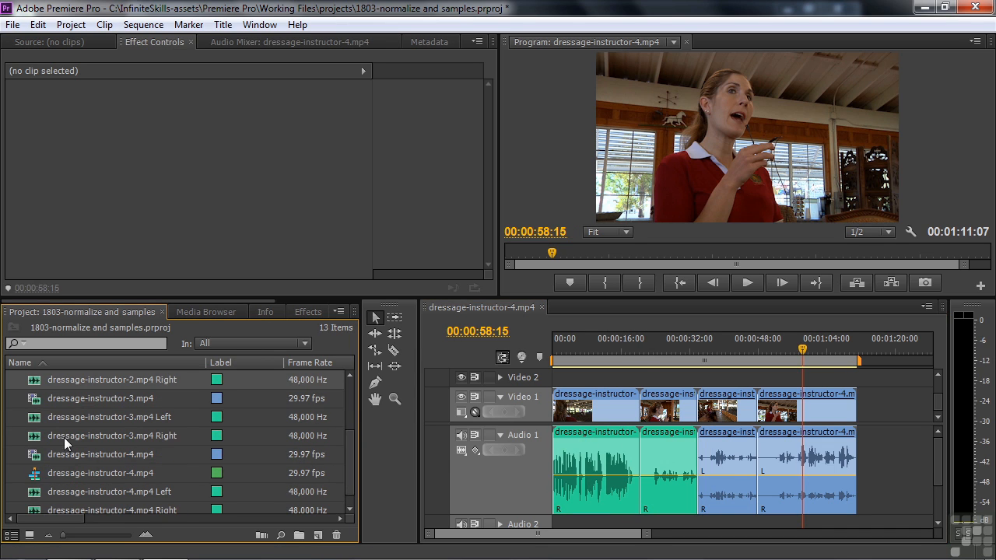
drag(42, 436, 691, 487)
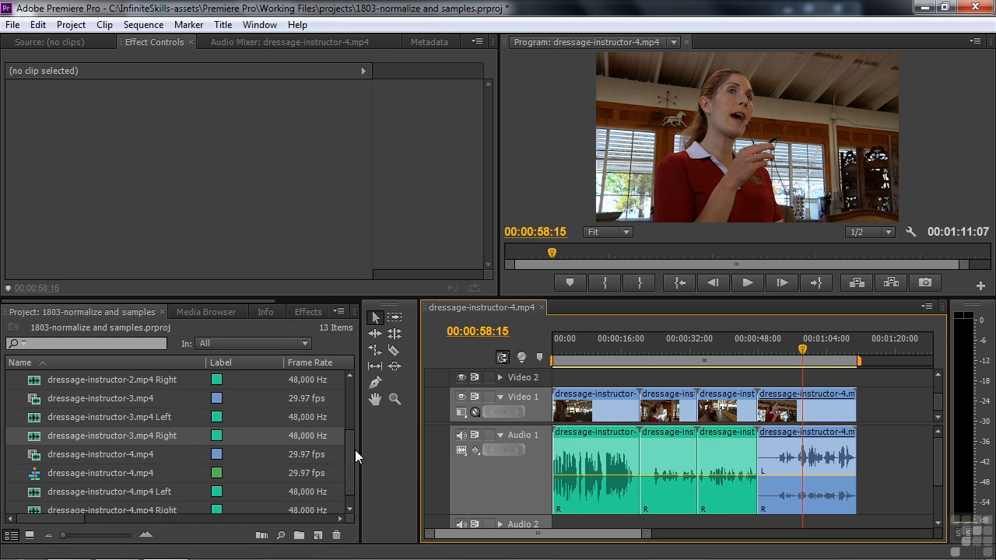
scroll(355, 450, down, 1)
drag(52, 493, 769, 469)
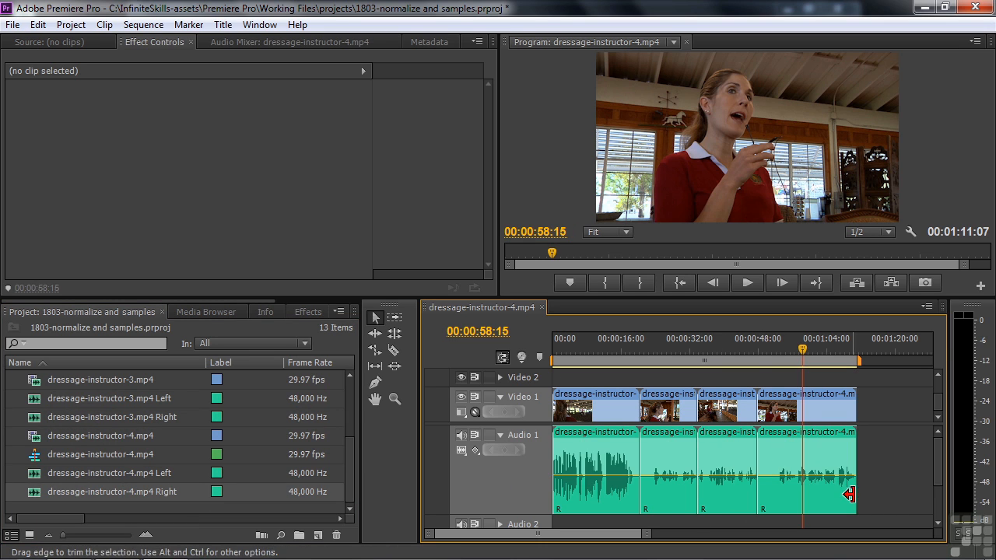
Normalize all peaks of the four mono clips on Audio 1 to -3 dB with Audio Gain.
drag(886, 500, 544, 413)
right_click(621, 442)
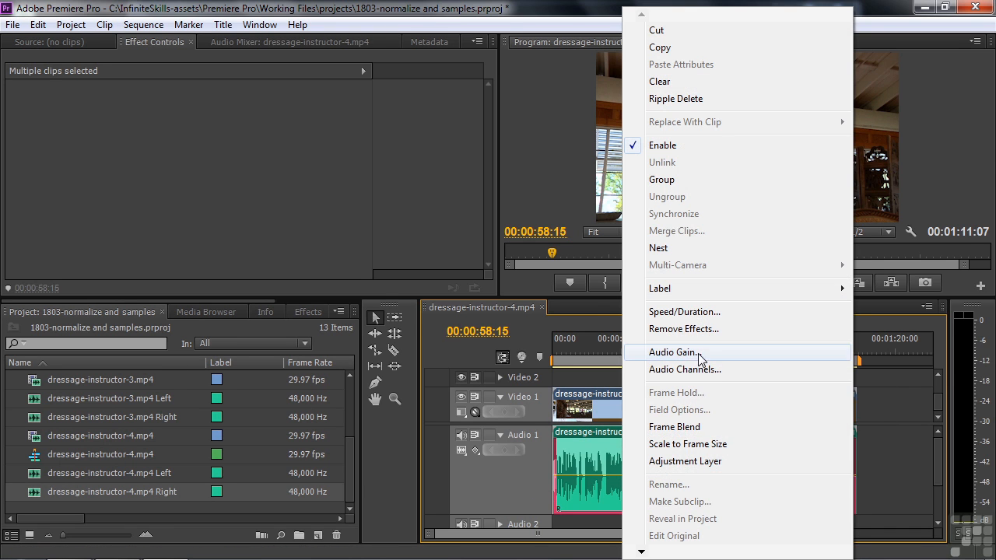
click(677, 352)
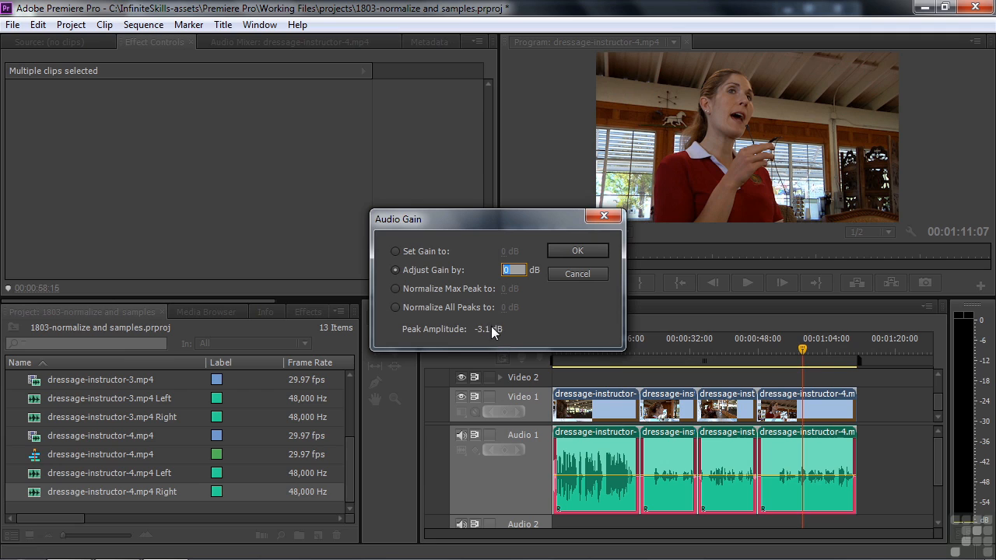
click(396, 307)
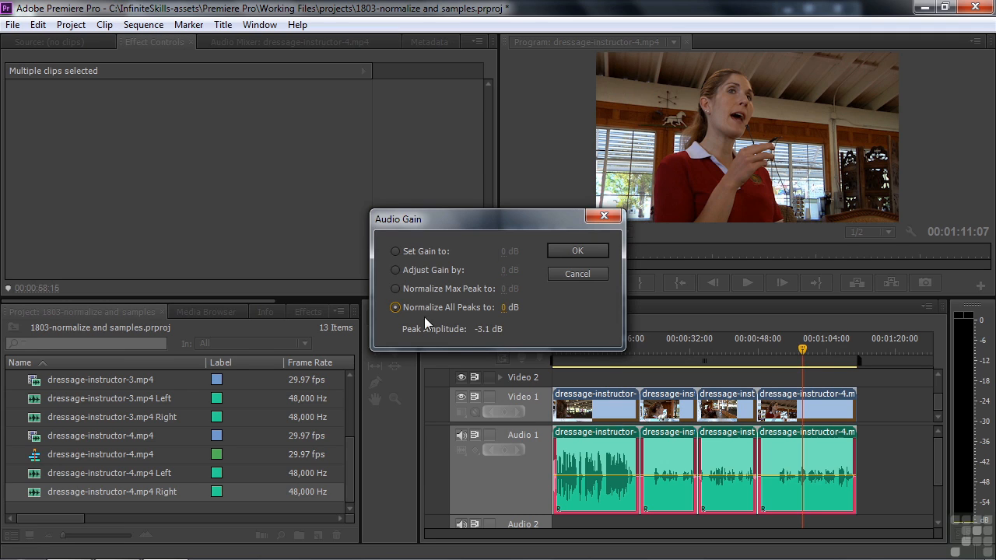
click(504, 307)
text(-3)
click(589, 251)
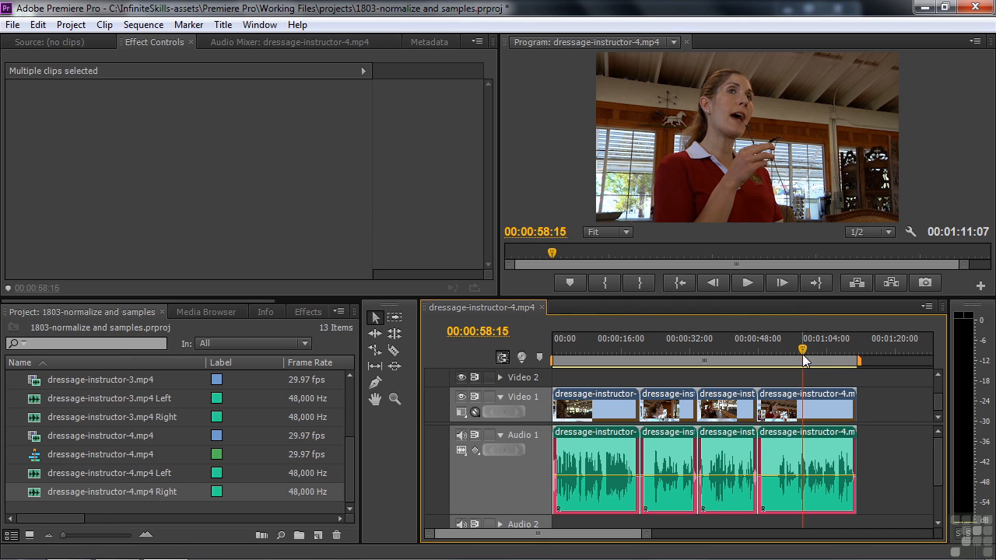
Play back short passages of the normalized audio in the first and fourth clips to compare their levels.
drag(803, 354, 609, 354)
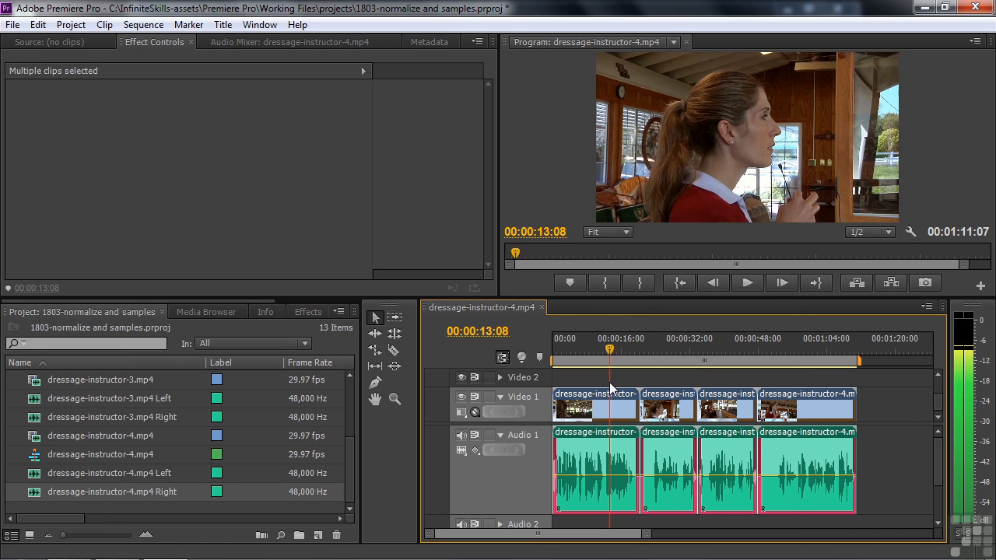
key(space)
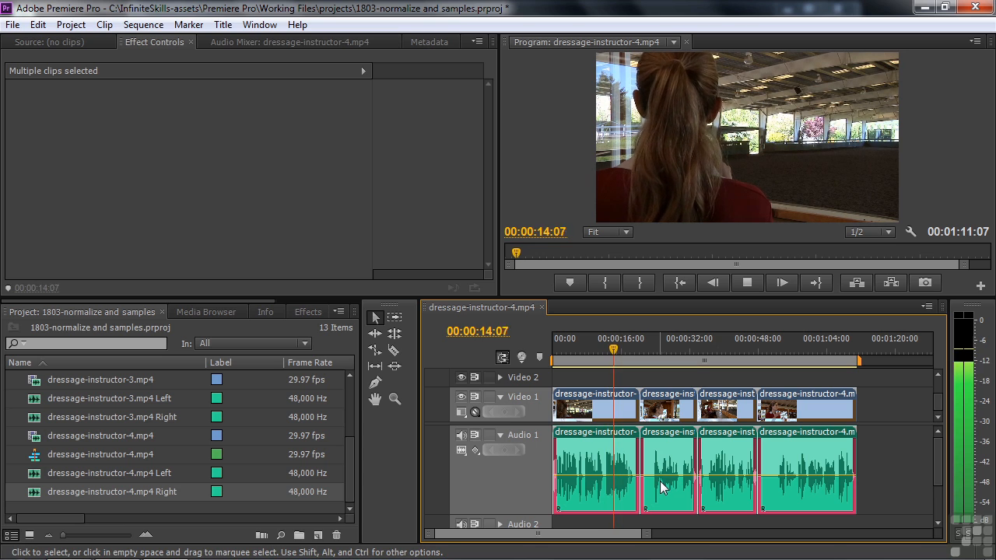
key(space)
drag(615, 354, 838, 382)
key(space)
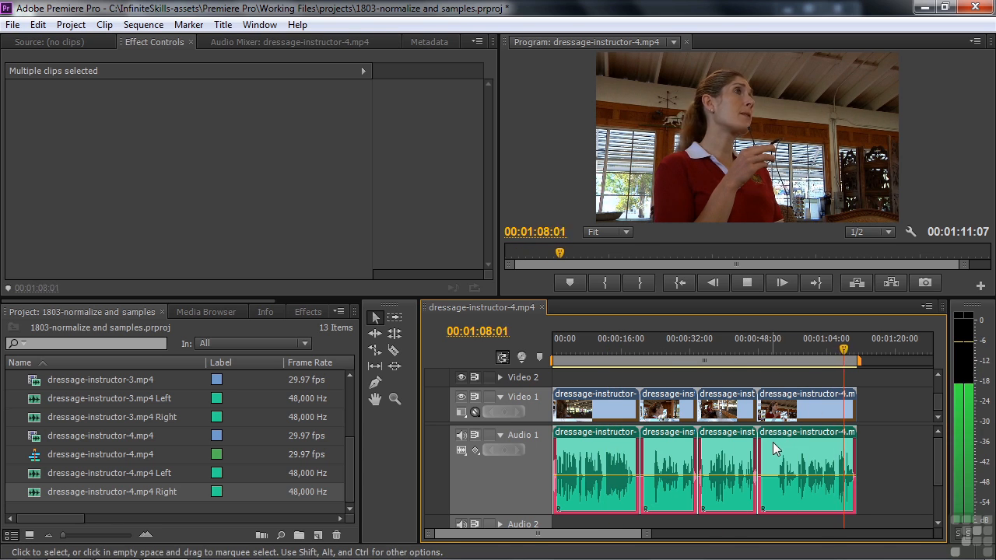
key(space)
mouse_move(772, 445)
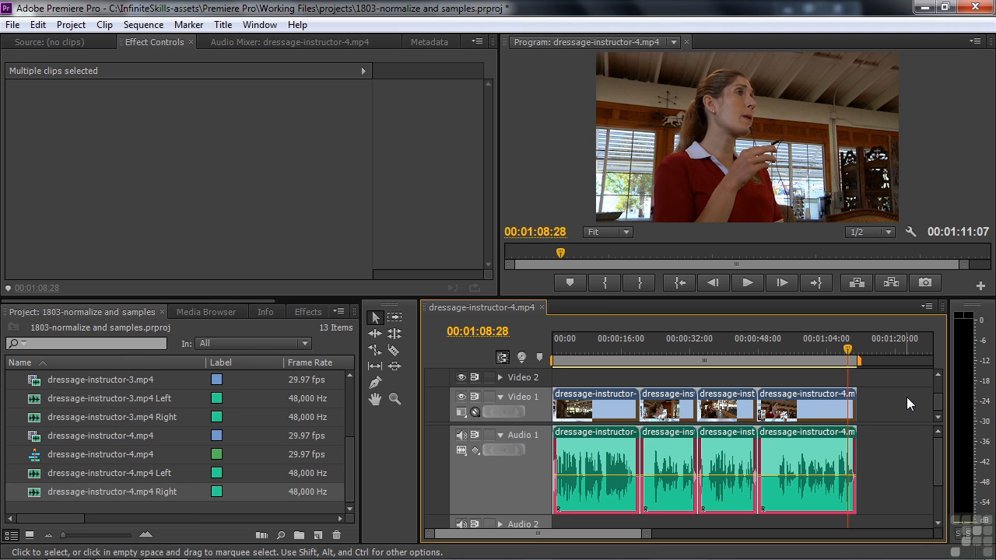
Place the playhead at 00:01:00:03, beside the quiet gap between words in the dressage-instructor-4.mp4 Right waveform.
drag(850, 354, 811, 349)
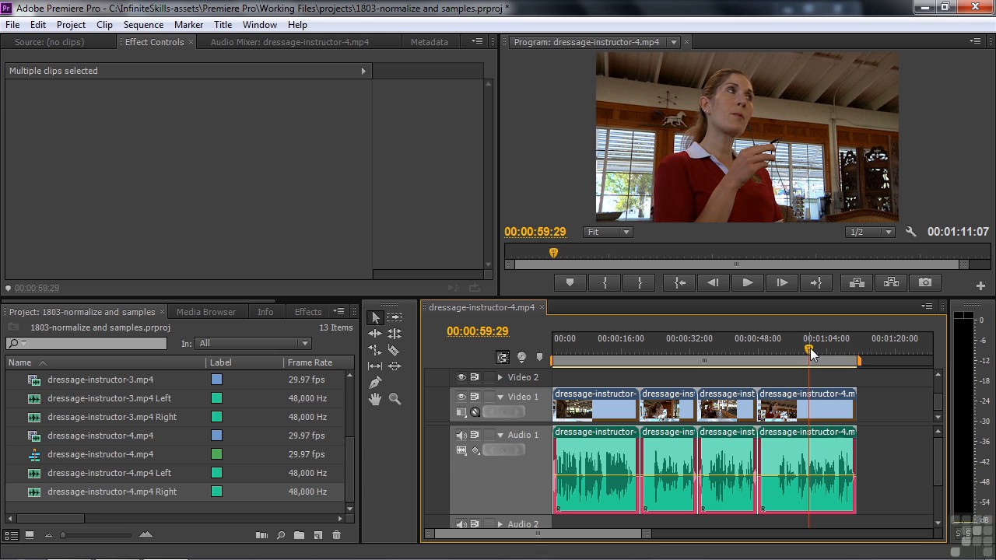
key(equal)
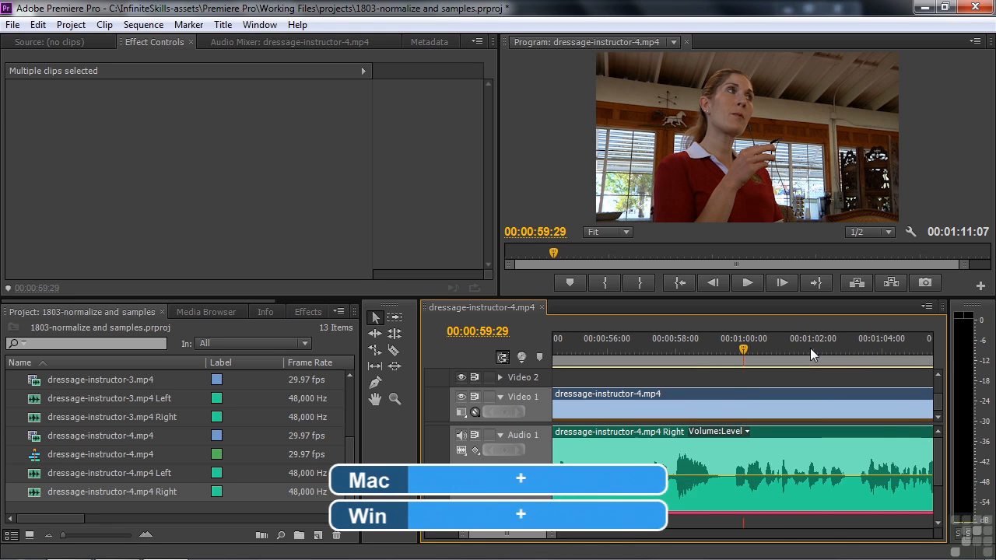
key(equal)
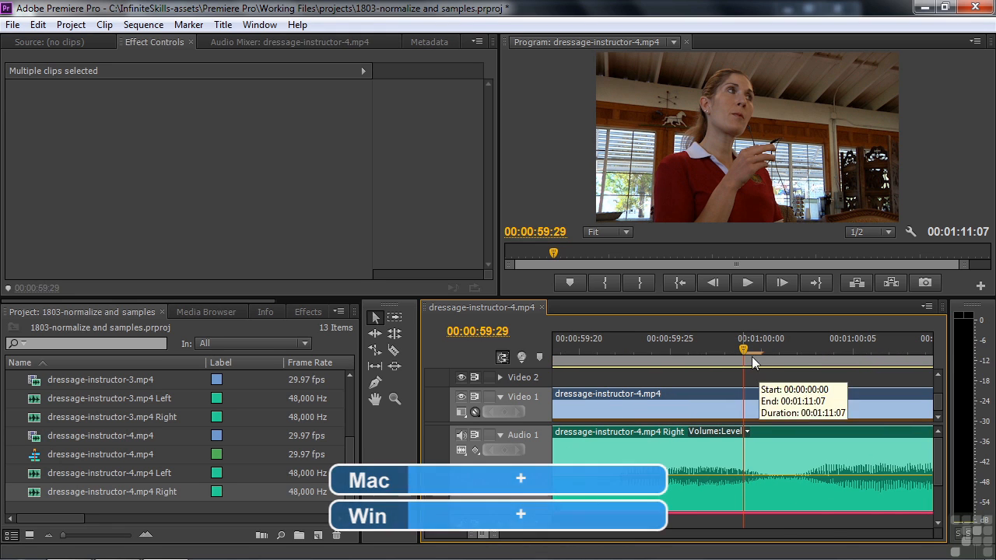
drag(744, 345, 816, 352)
click(802, 350)
click(802, 348)
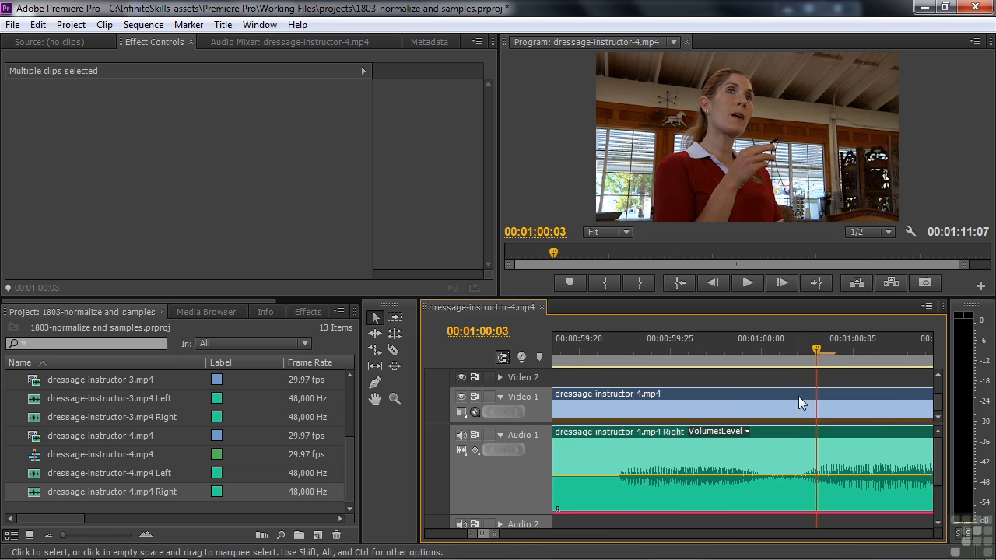
click(806, 350)
click(811, 355)
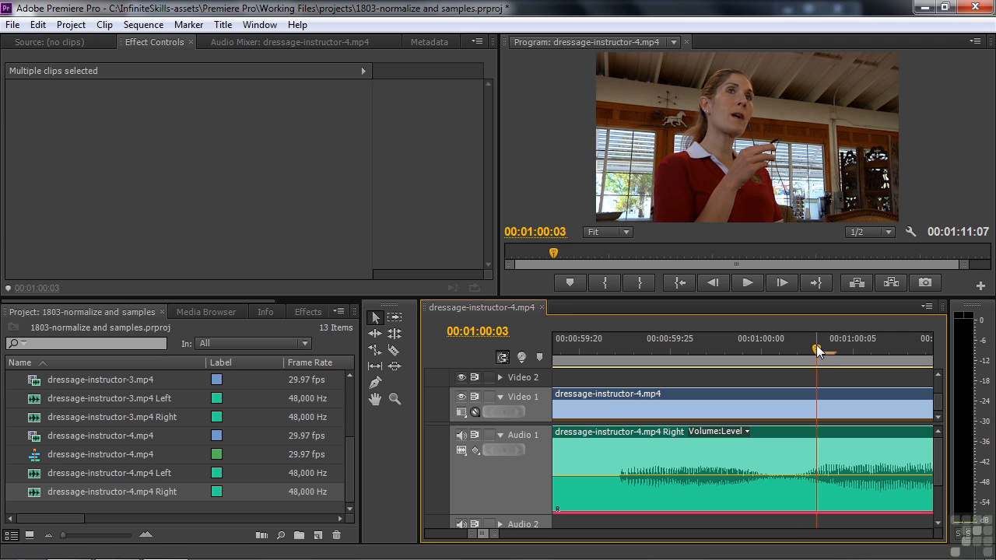
click(806, 349)
click(810, 351)
Show audio time units in the timeline and fine-position the playhead at sample position 00:01:00:07688.
click(928, 309)
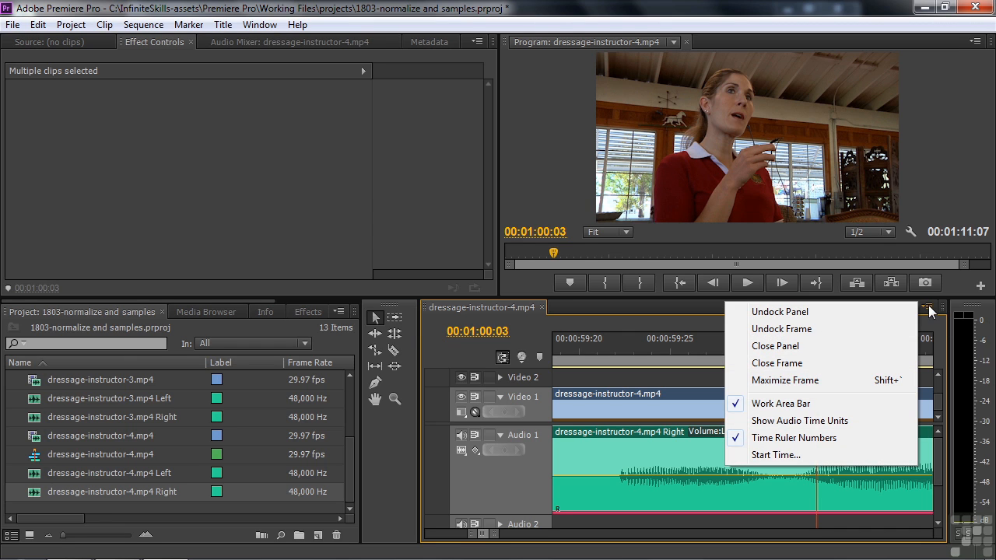
click(805, 421)
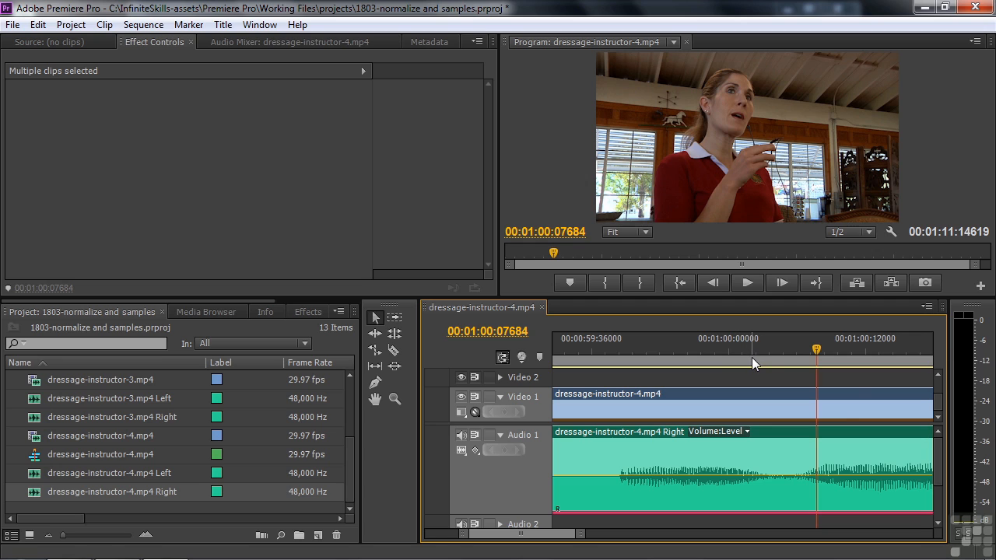
mouse_move(751, 357)
key(equal)
key(equal)
key(equal)
key(equal)
key(equal)
key(equal)
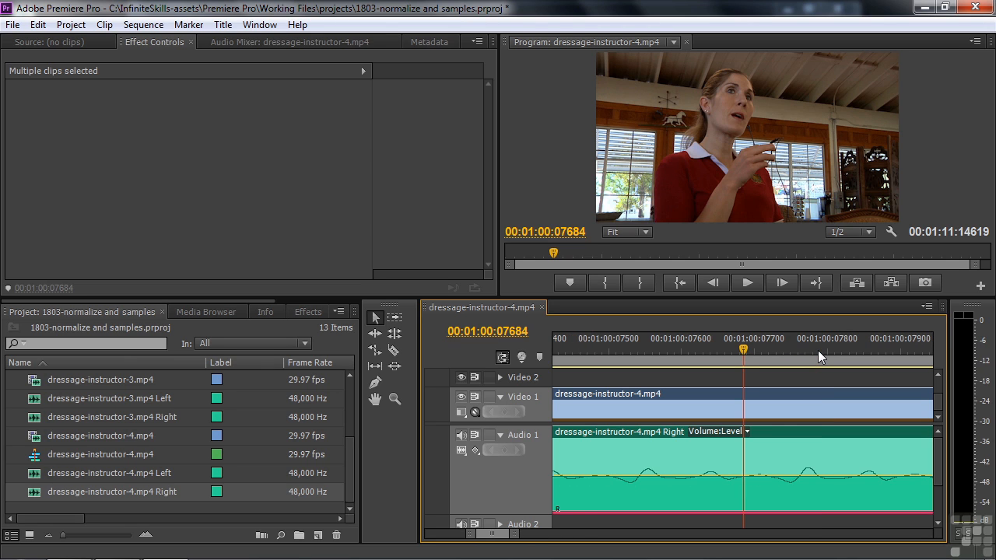
key(equal)
key(equal)
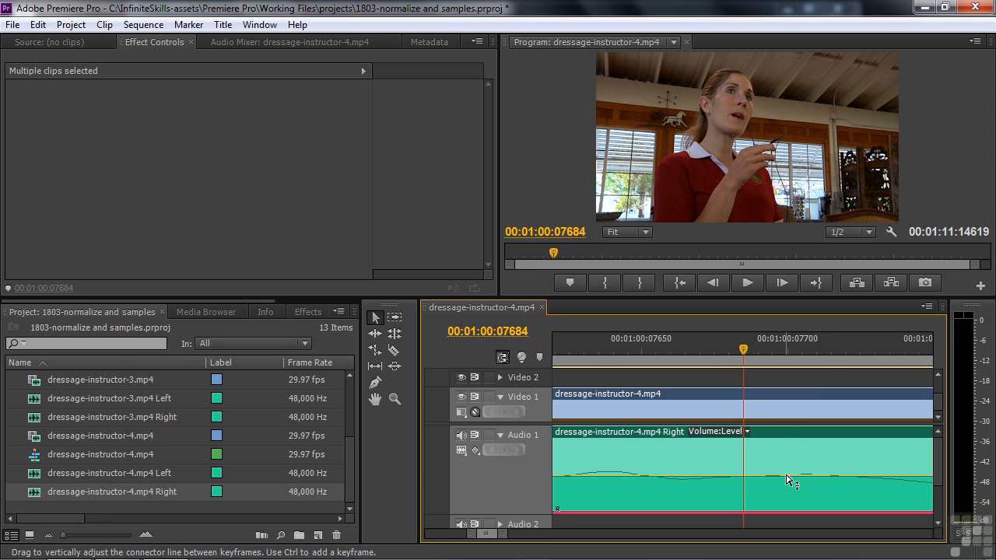
mouse_move(744, 346)
mouse_down()
mouse_move(771, 352)
mouse_move(759, 351)
mouse_up()
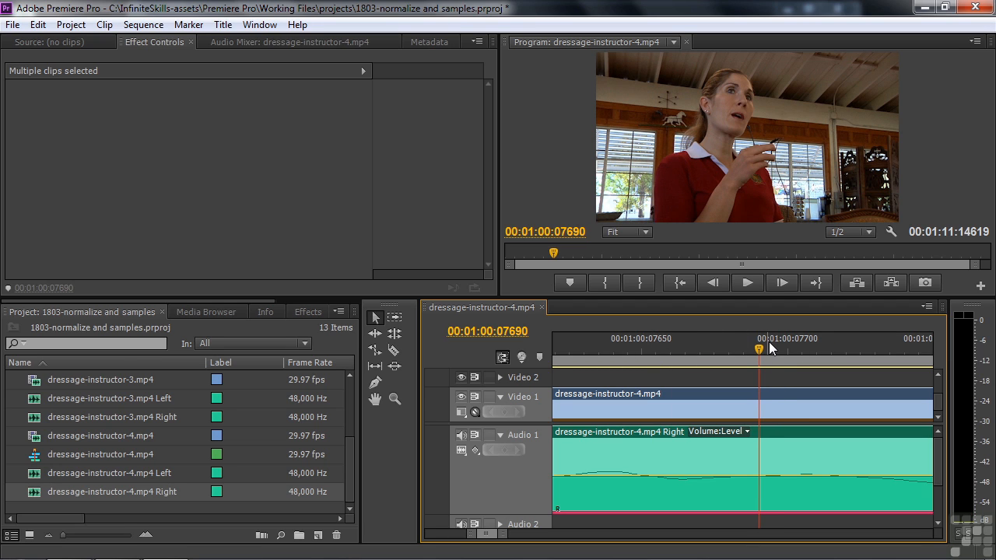
key(=)
key(=)
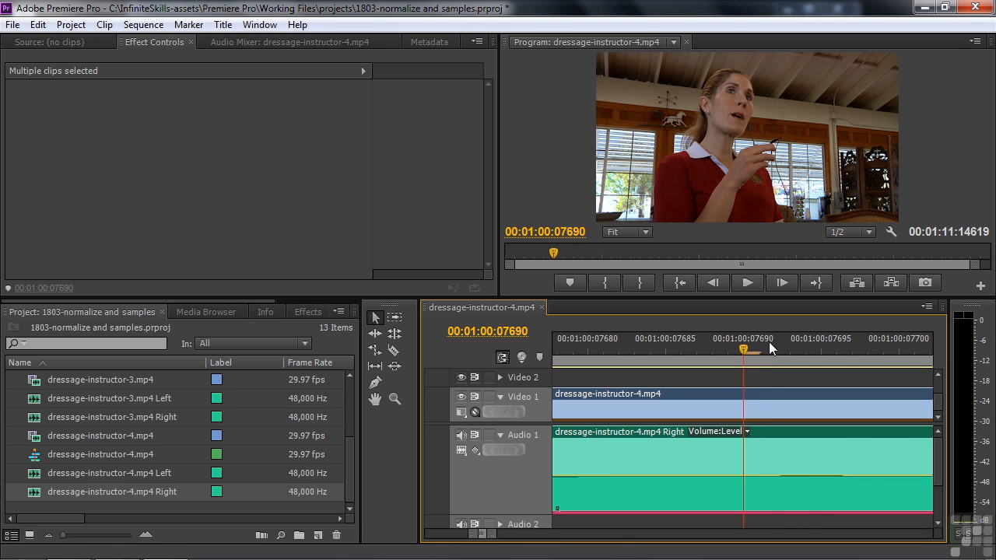
drag(743, 347, 715, 351)
Split the dressage-instructor-4.mp4 Right clip at the playhead with the Razor tool and turn off the timeline's audio time units.
key(minus)
key(minus)
key(minus)
key(minus)
key(minus)
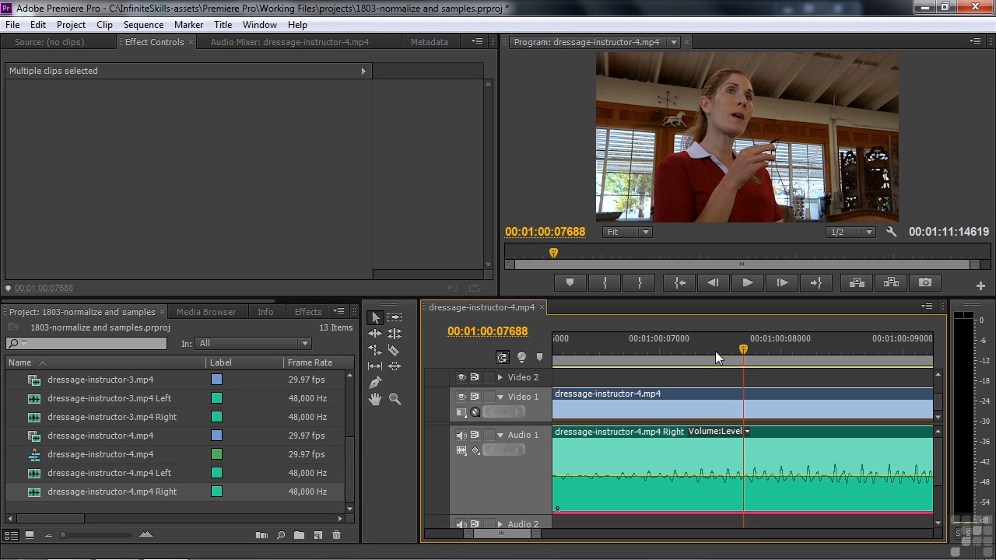
key(c)
click(741, 473)
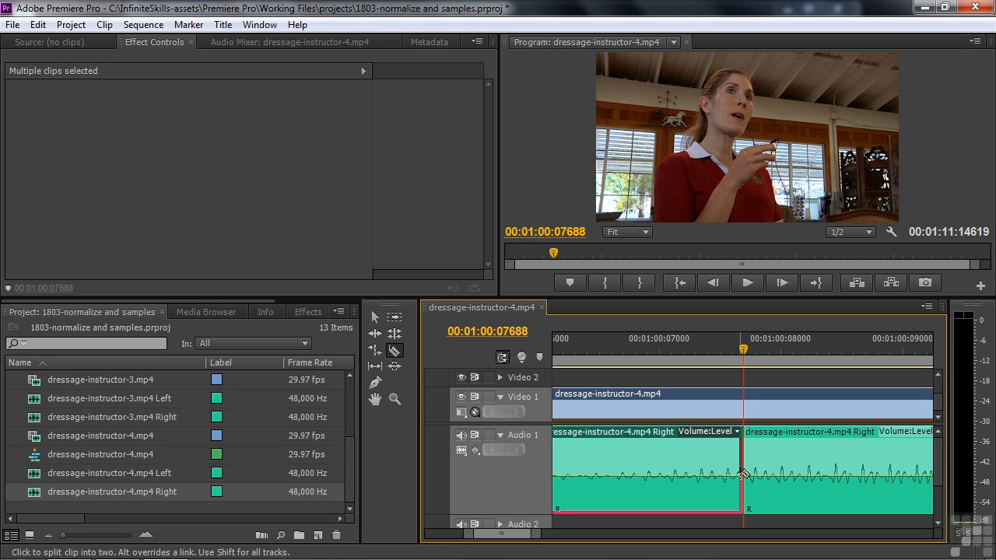
click(928, 309)
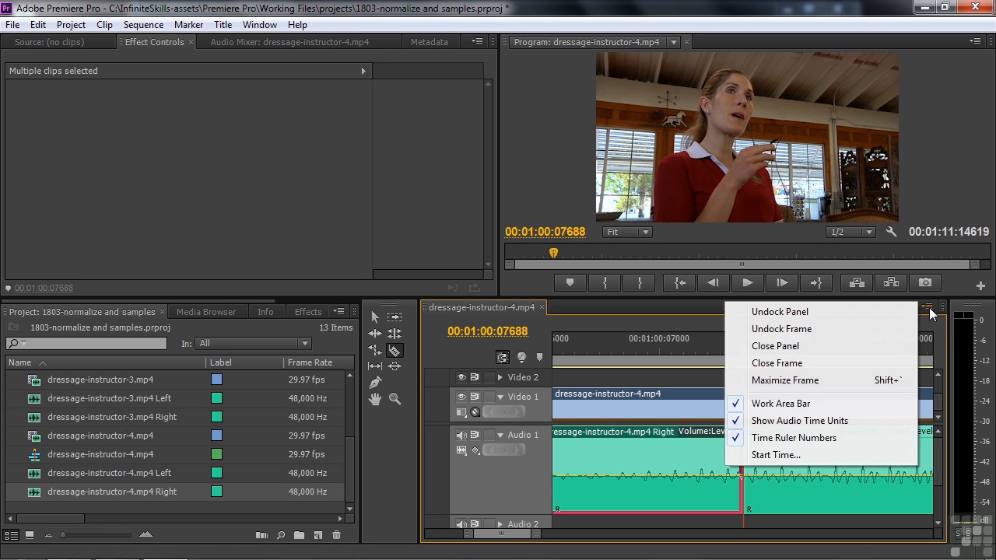
click(838, 421)
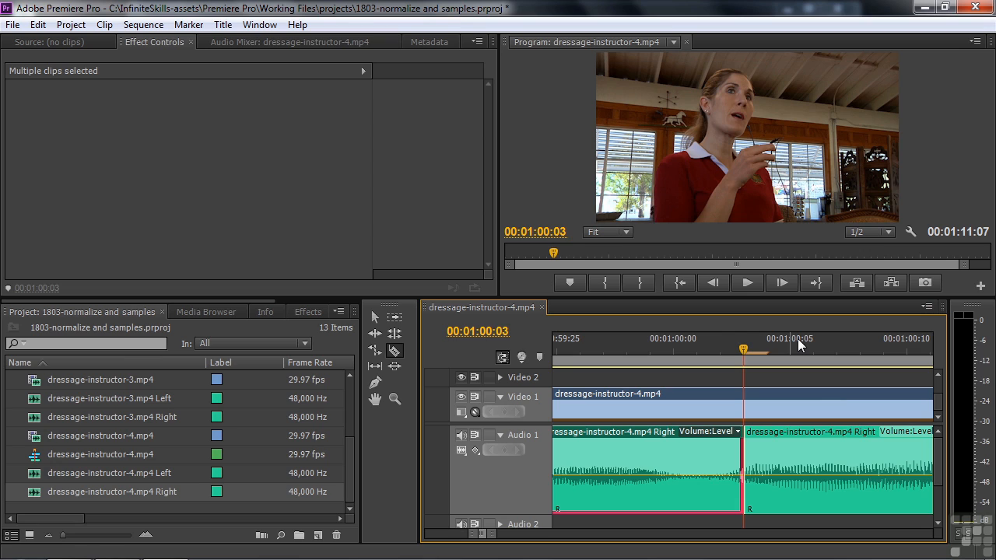